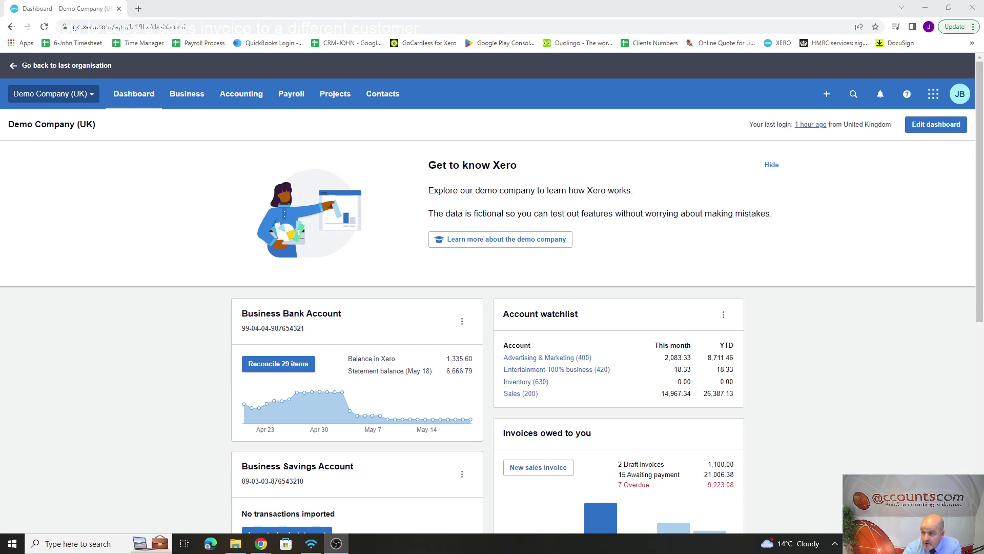
Go to Accounting > Manual journals to list the posted journals.
left_click(242, 94)
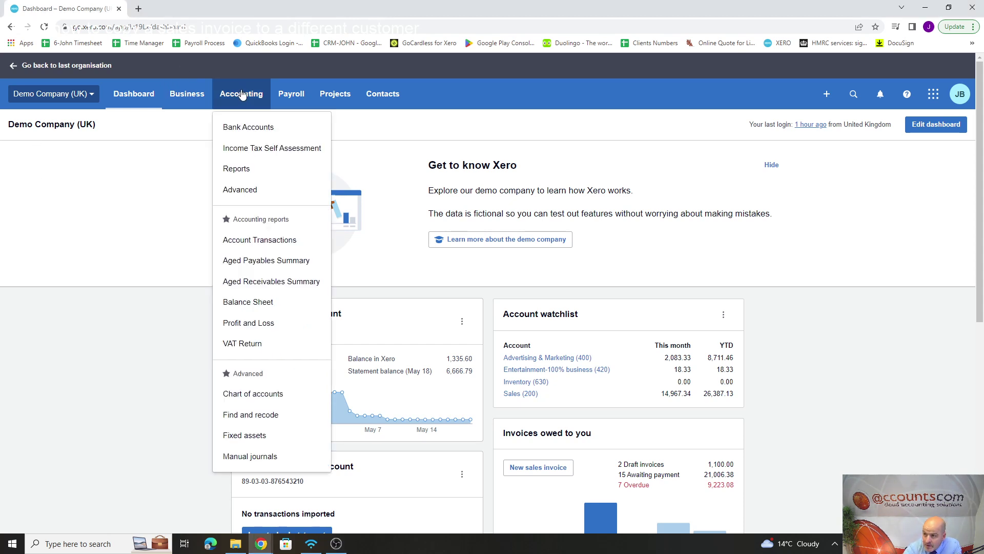
left_click(239, 459)
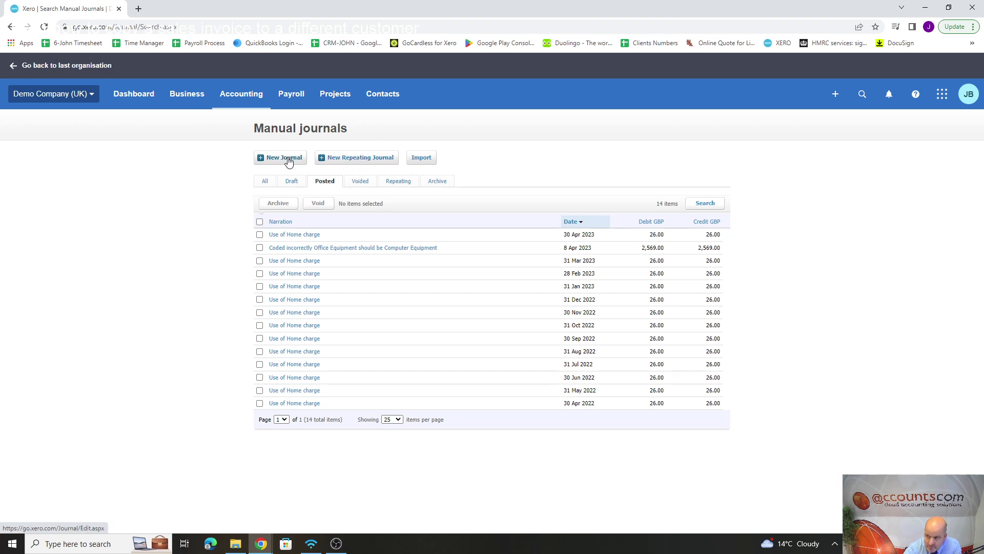
Create a new manual journal and place the cursor in its Narration field.
left_click(288, 160)
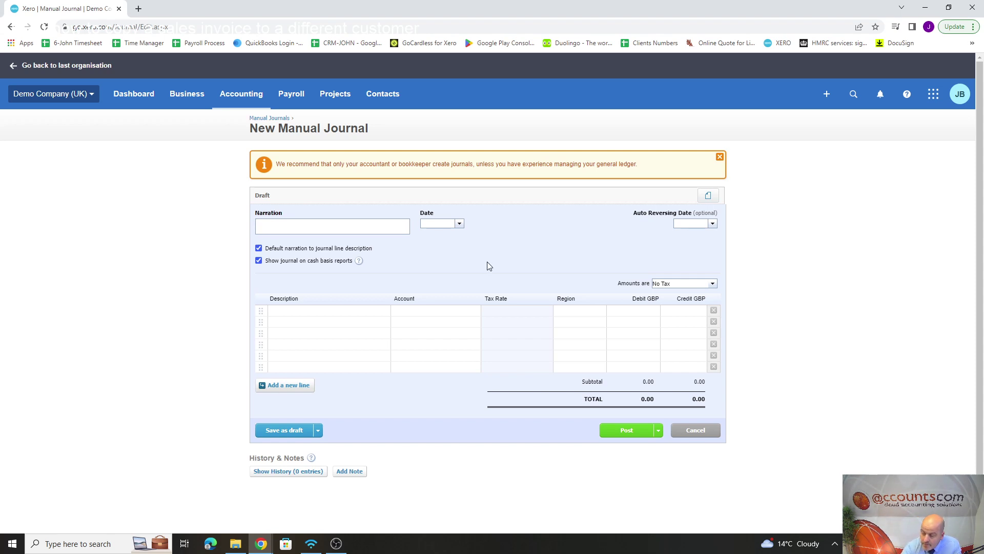
left_click(281, 223)
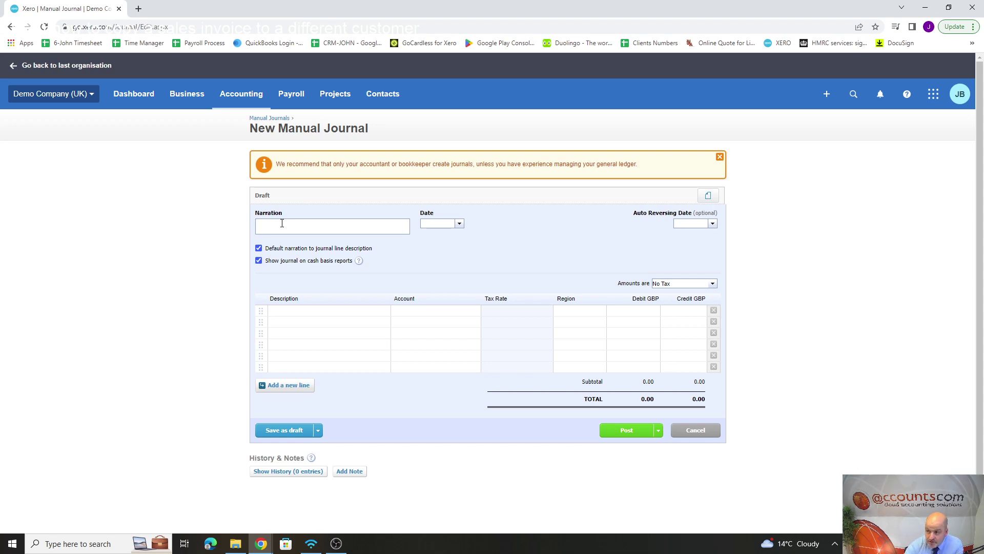
Enter the narration 'Rent Accruals' and set the journal date to 1 May 2023.
type("Rent")
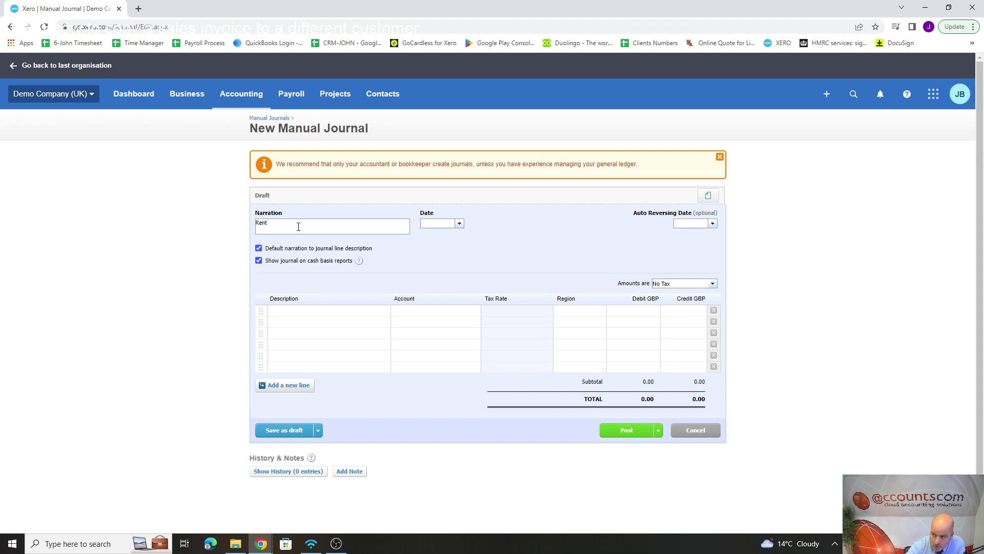
type(" Ac")
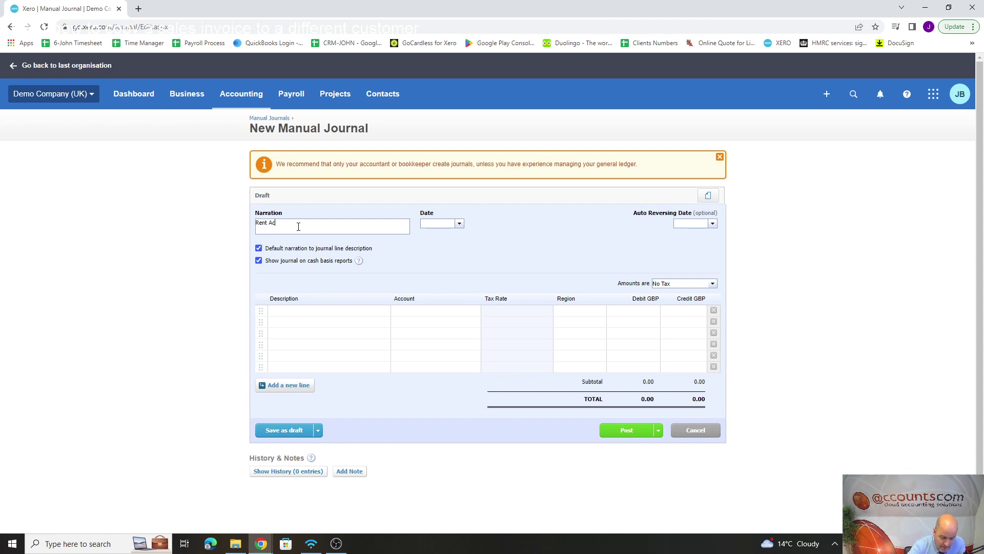
type("cruals")
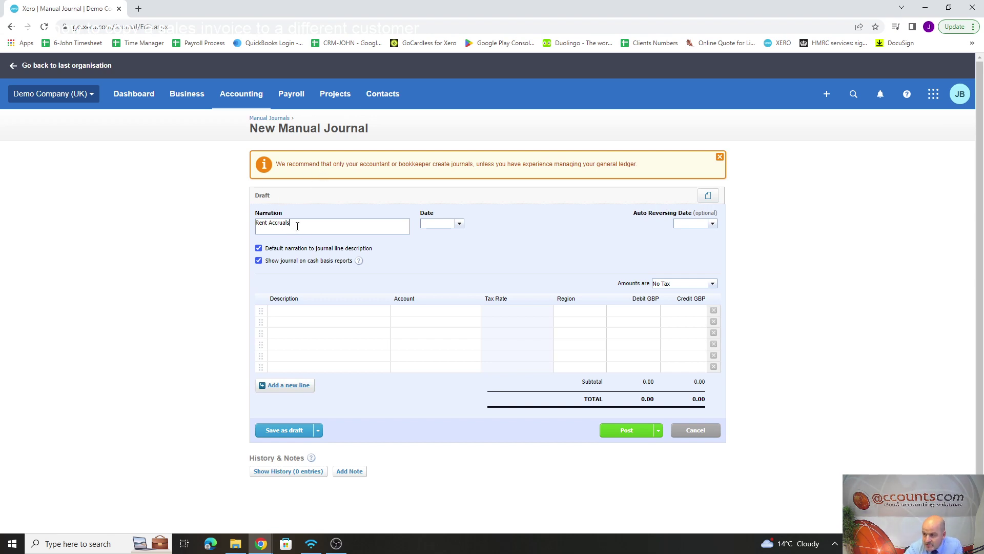
left_click(458, 224)
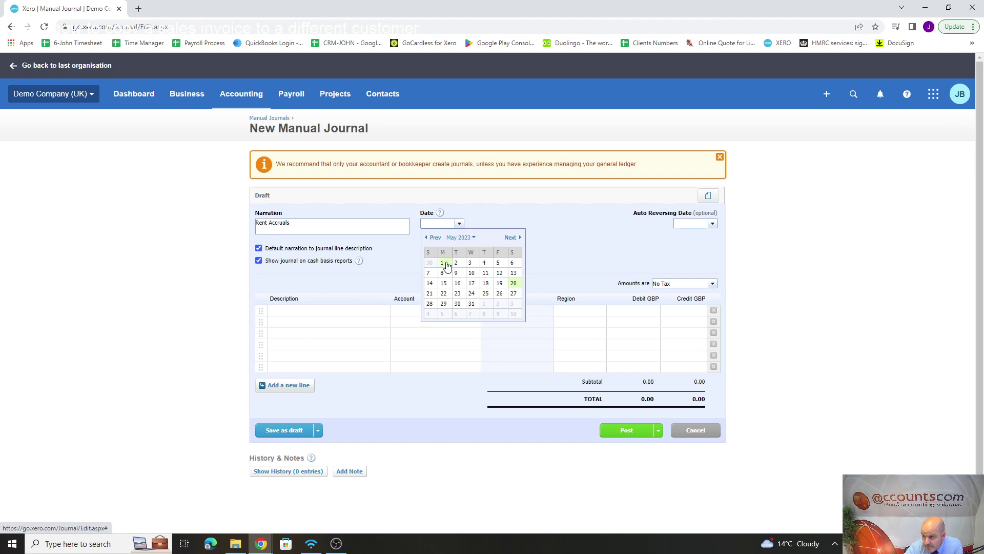
left_click(444, 264)
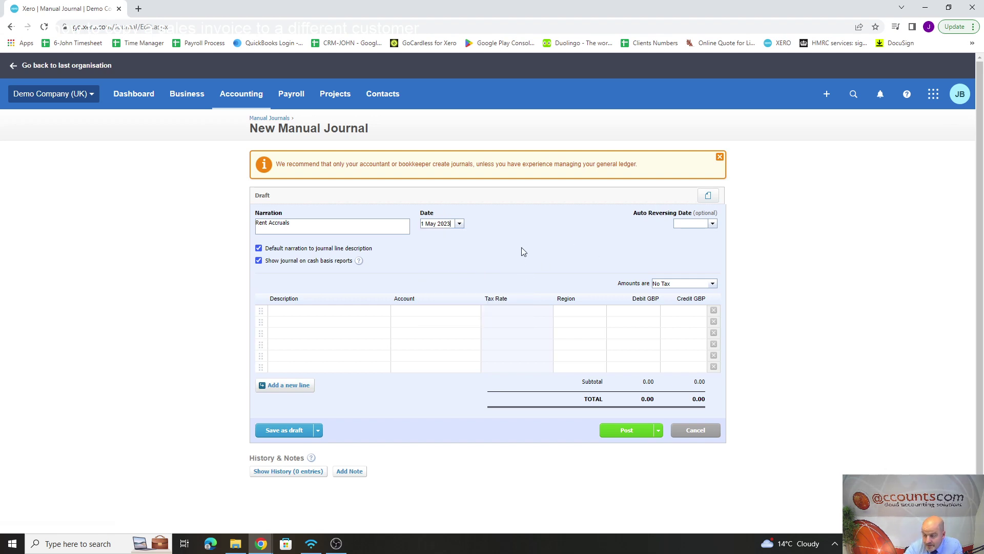
left_click(459, 226)
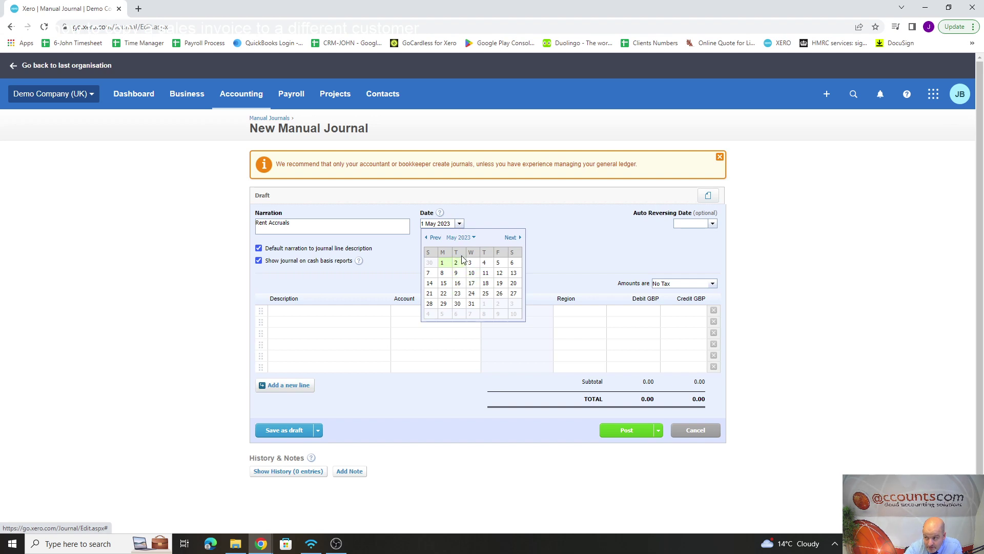
left_click(495, 210)
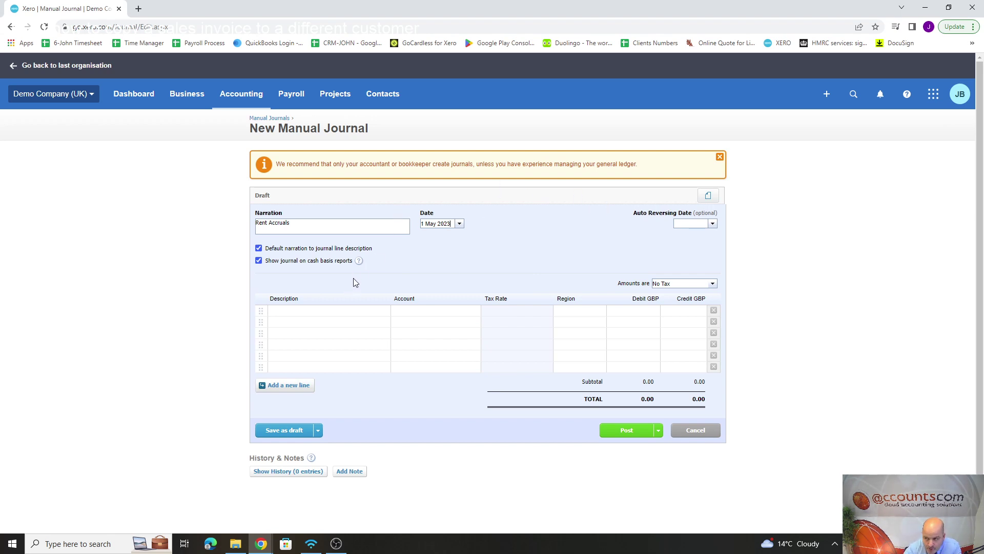
Add the first journal line: account 469 - Rent, debit 150.00.
left_click(311, 312)
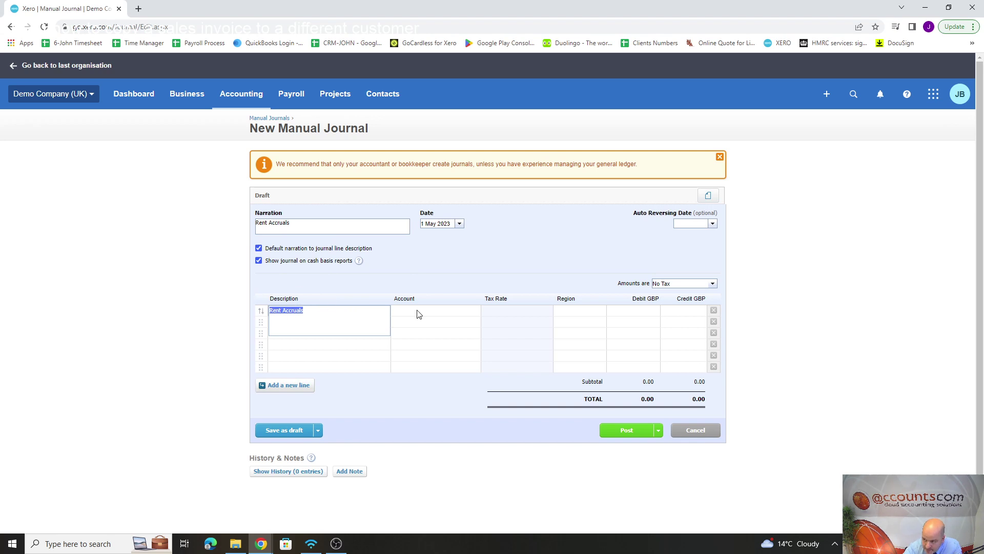
left_click(438, 314)
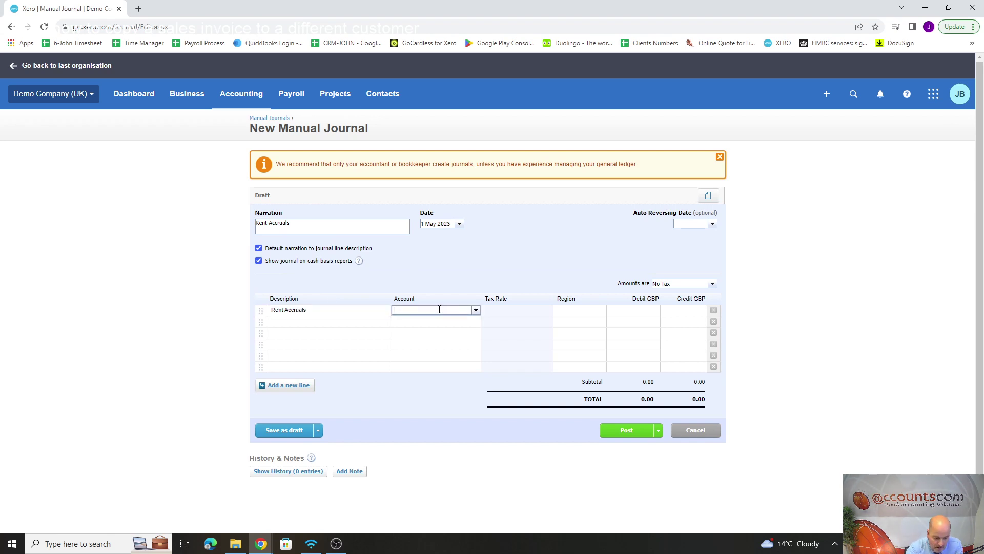
type("rent")
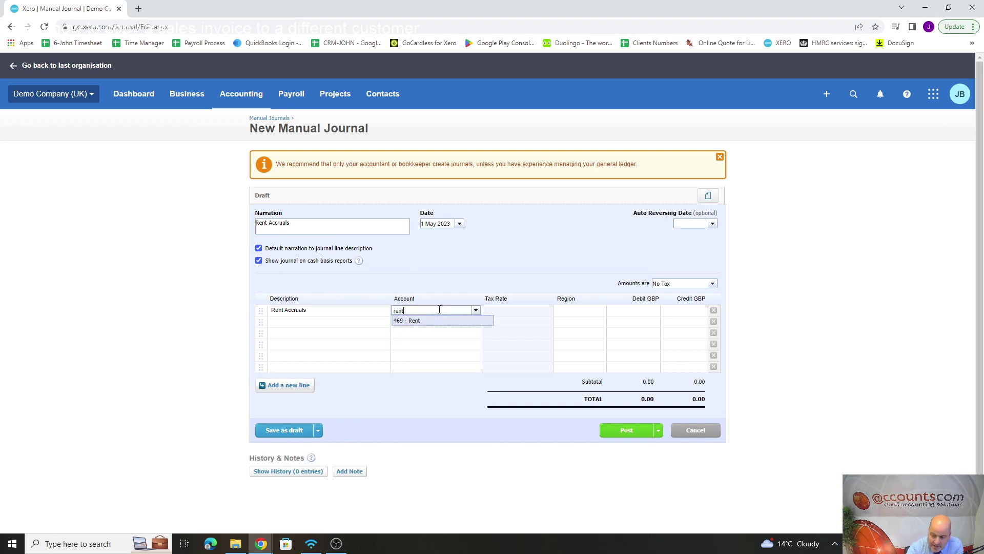
left_click(414, 321)
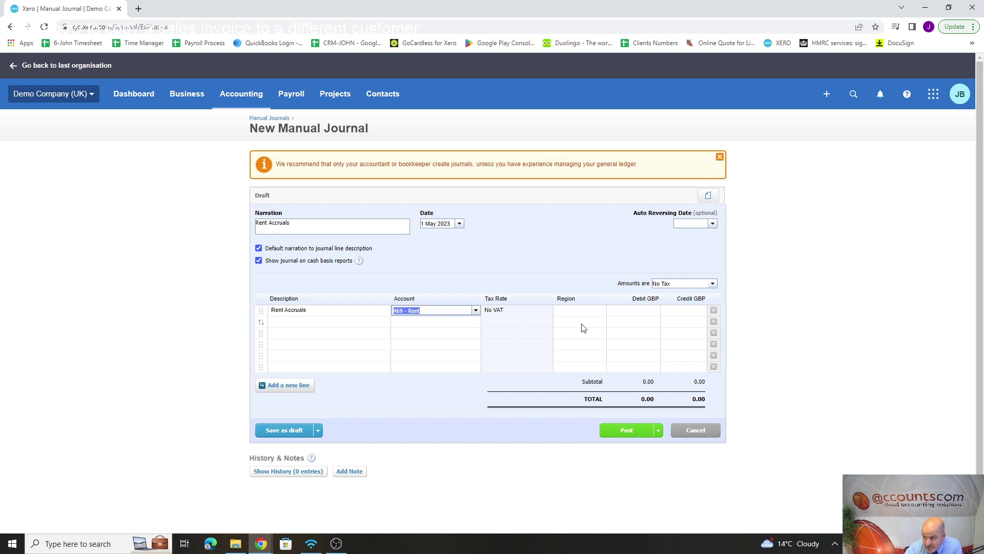
left_click(645, 315)
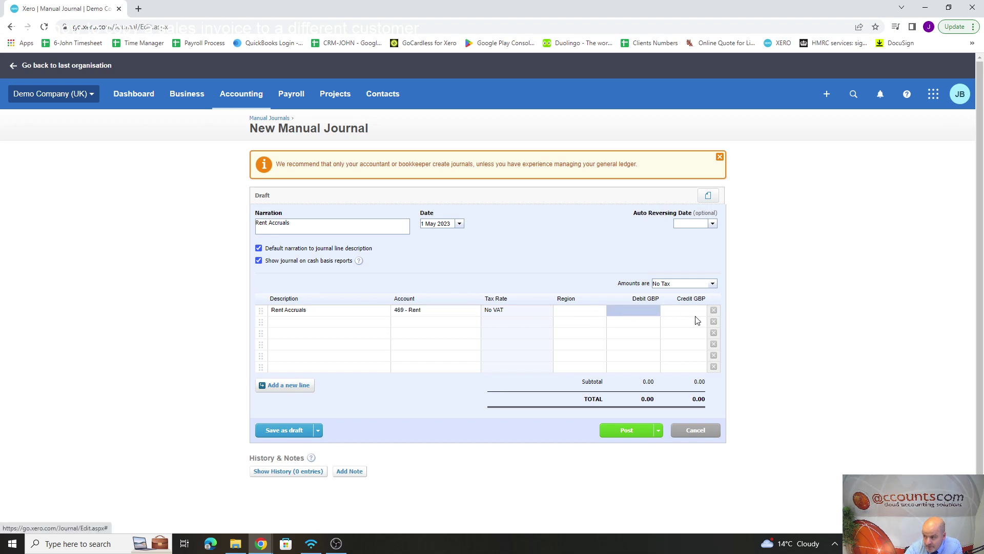
type("150")
left_click(679, 310)
Add the second line with account 805 - Accruals crediting 150.00.
left_click(295, 323)
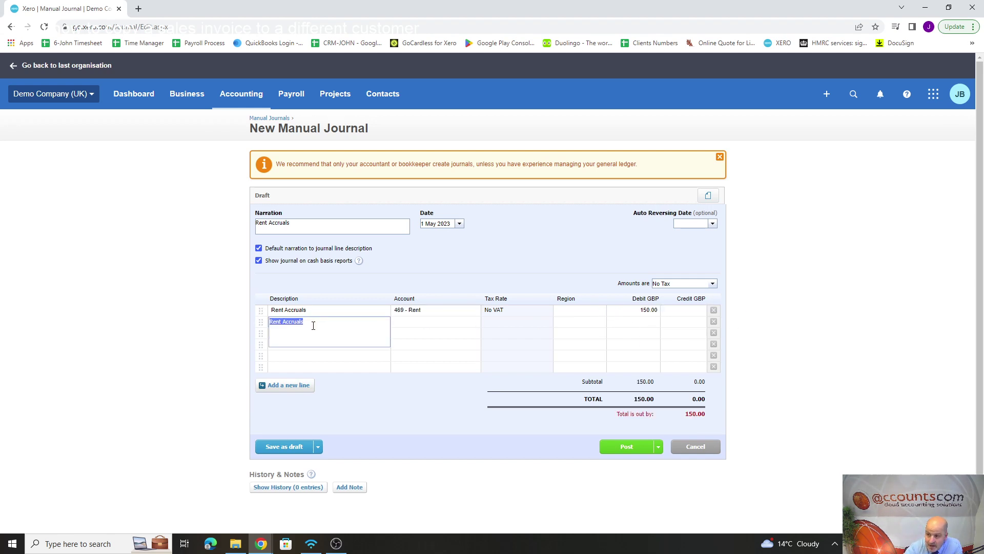
left_click(405, 322)
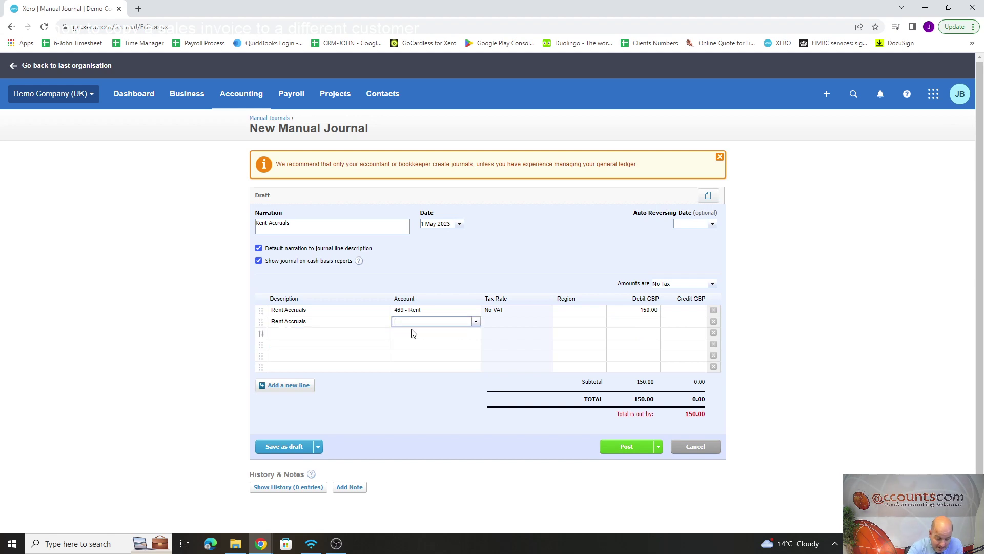
type("accr")
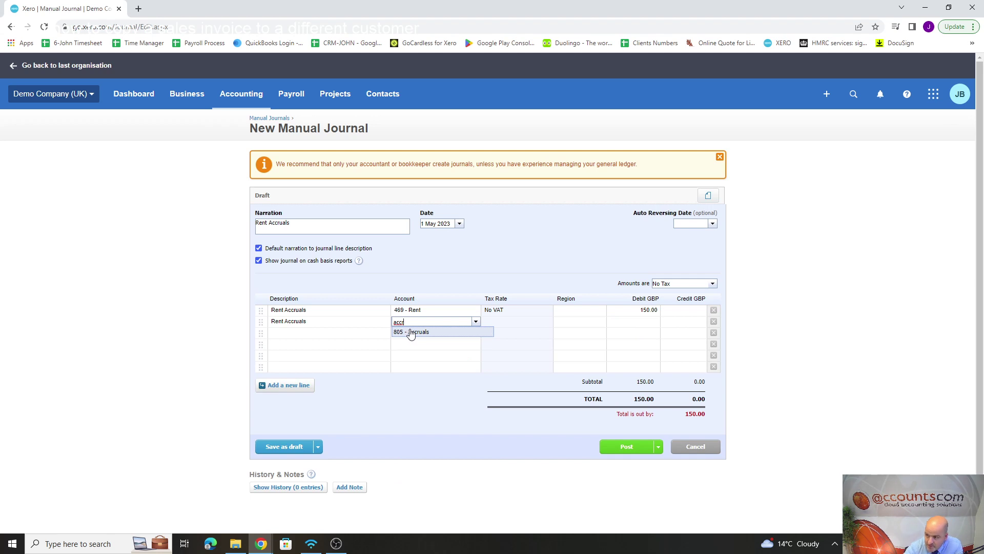
left_click(420, 333)
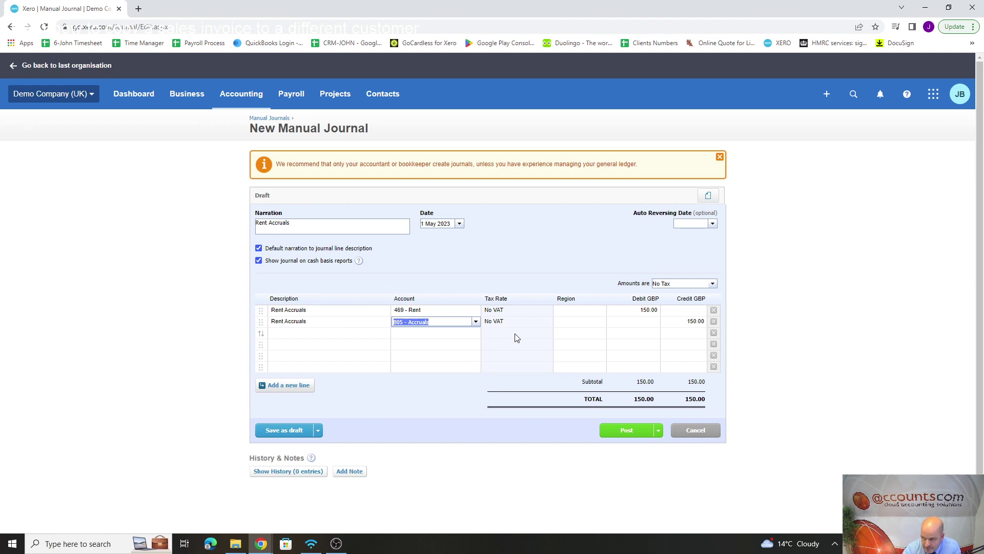
left_click(565, 338)
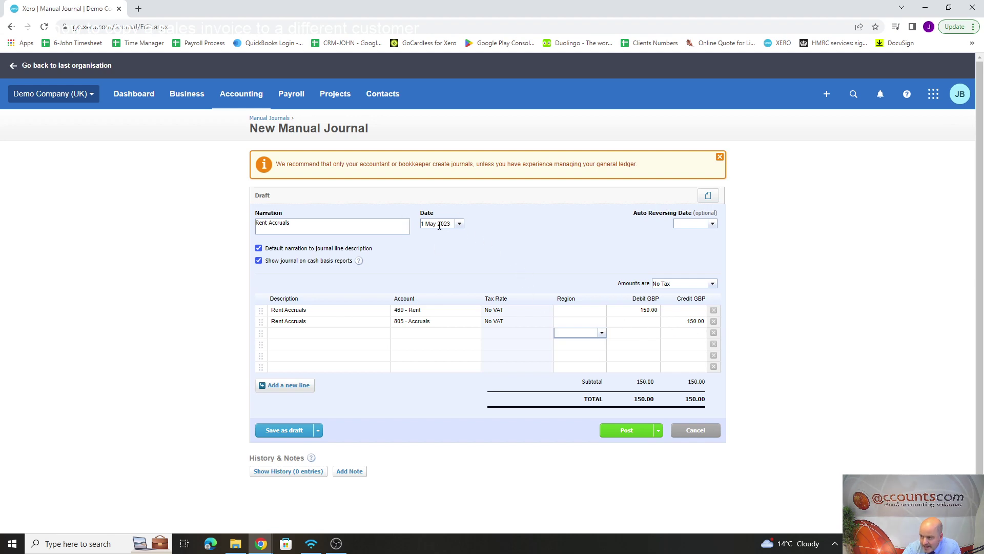
Set the journal's auto-reversing date to 1 Jun 2023.
left_click(713, 226)
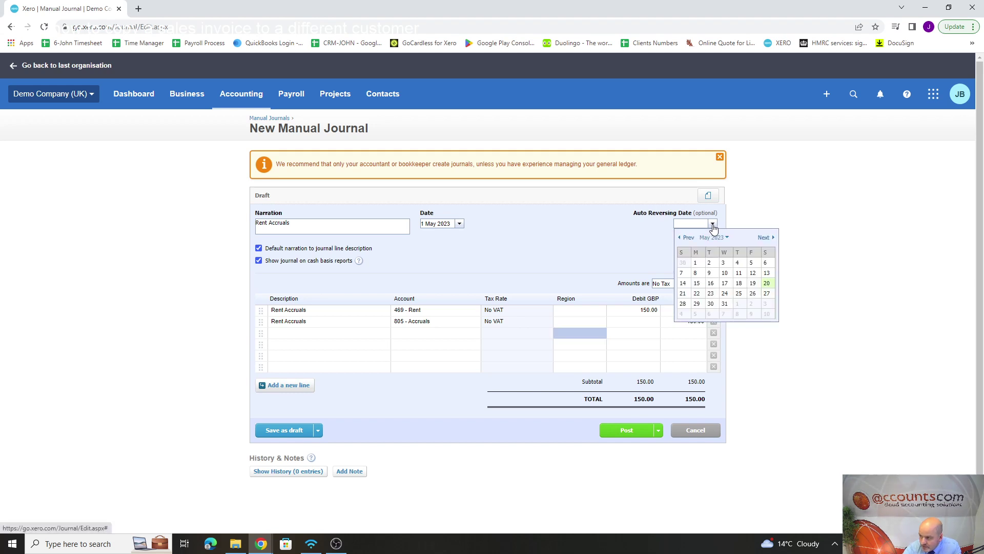
left_click(768, 238)
left_click(738, 263)
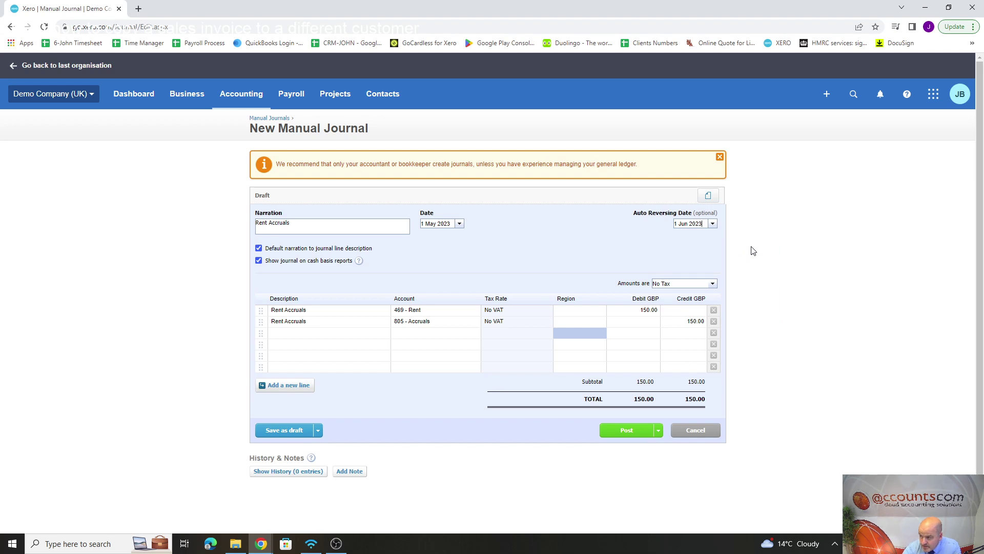
left_click(712, 224)
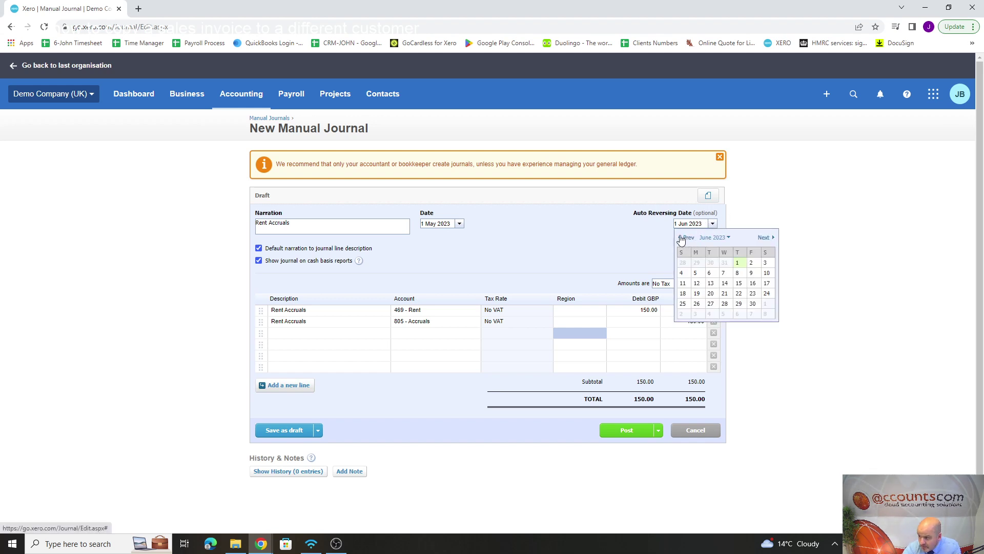
left_click(682, 238)
key("Escape")
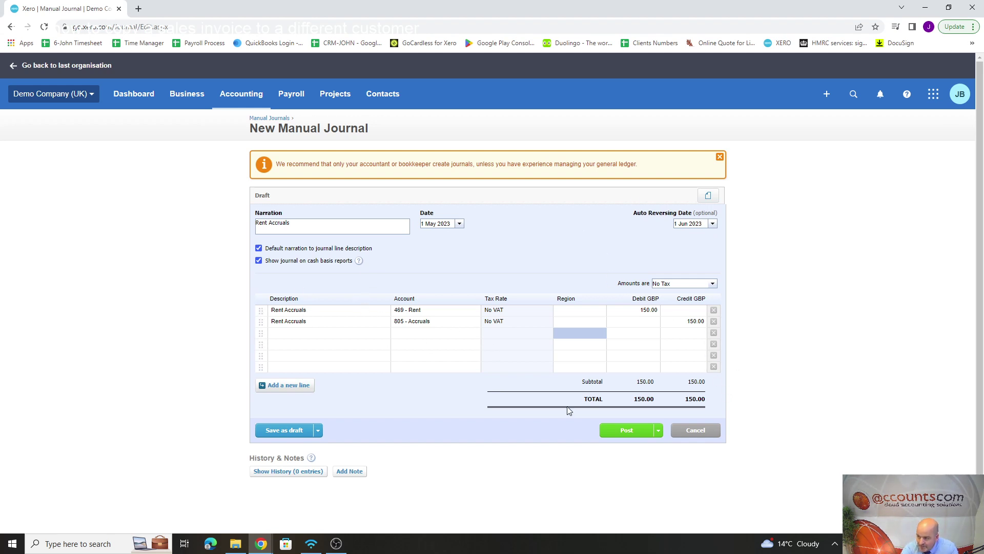
Post the journal, then review the posted Rent Accruals and its 1 Jun 2023 reversal.
left_click(627, 431)
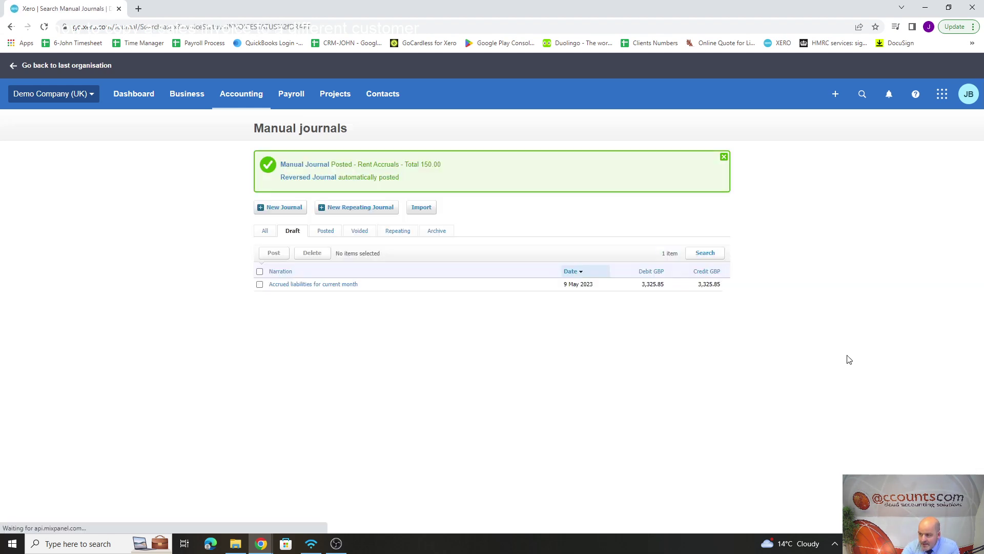
left_click(326, 231)
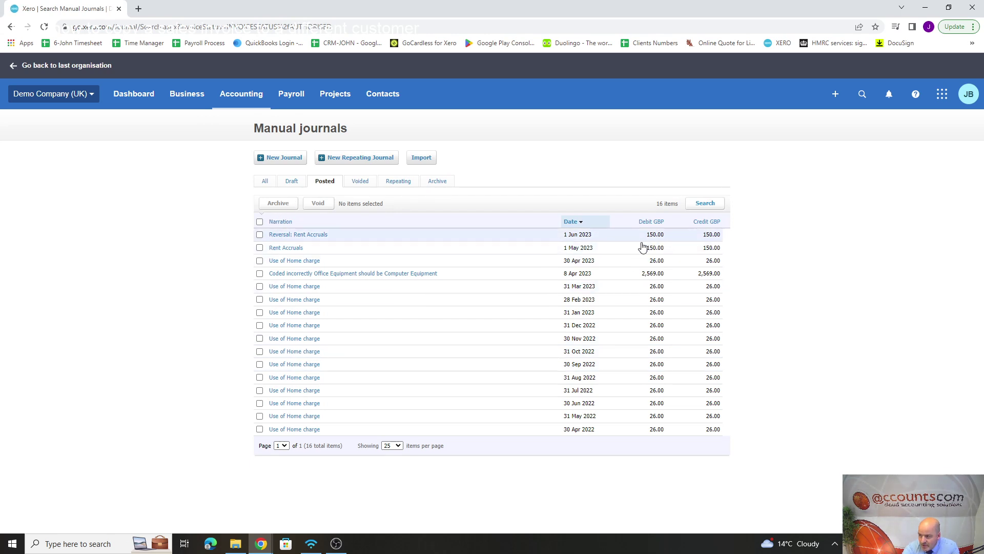
left_click(311, 249)
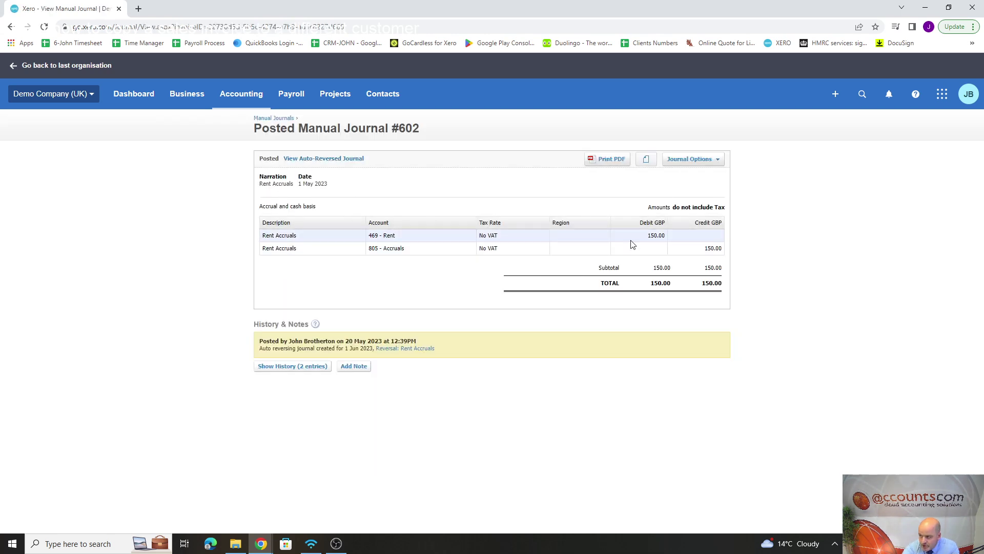
left_click(277, 119)
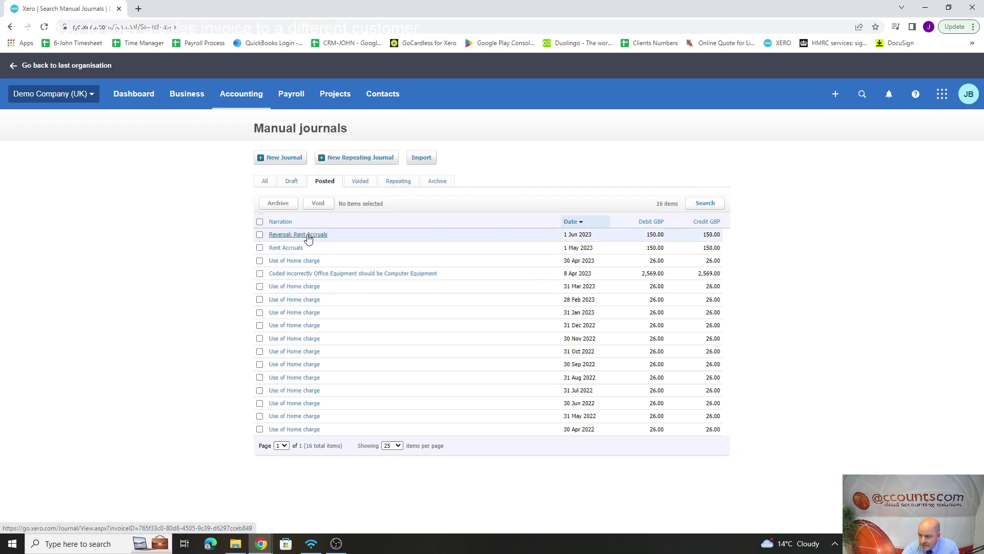
left_click(308, 235)
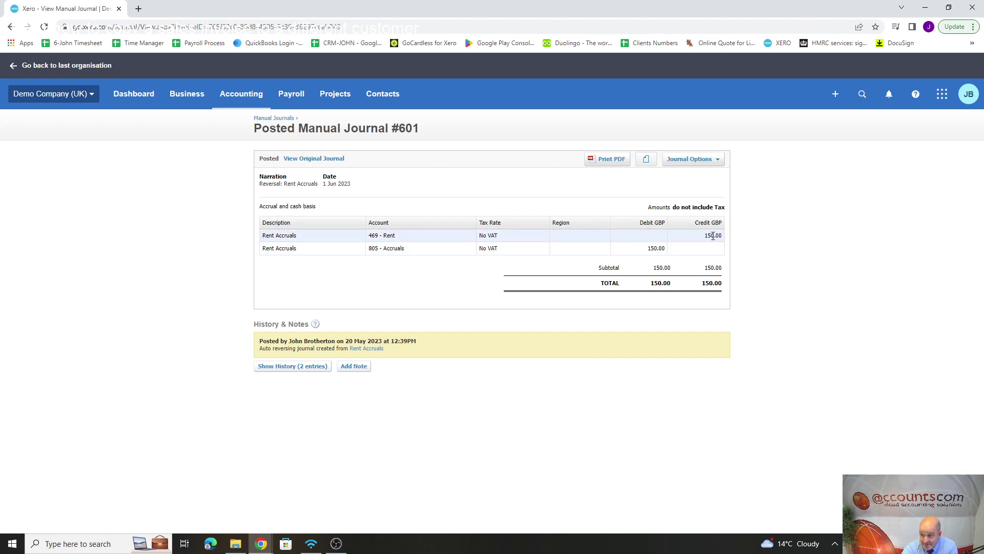
Run the Profit and Loss report for This month (May 2023).
left_click(255, 98)
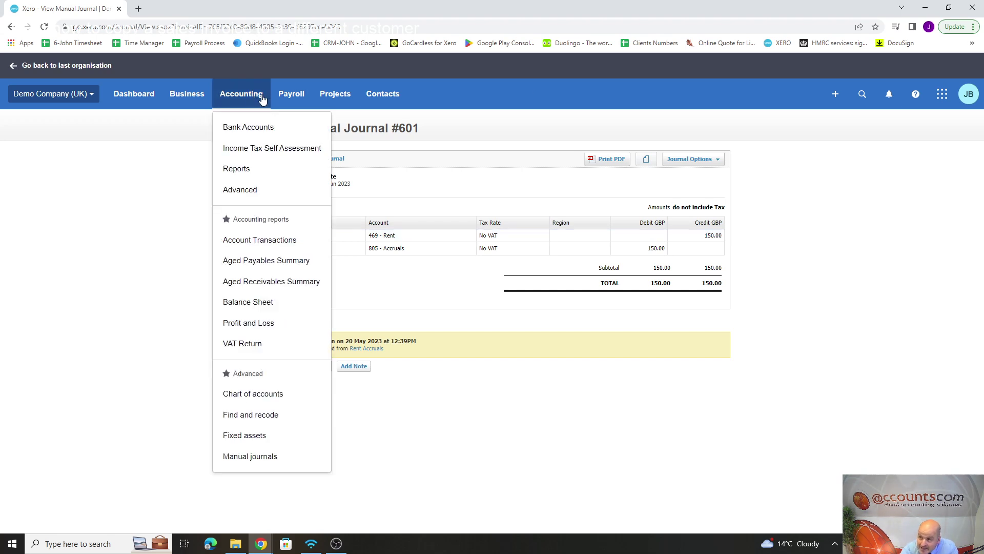
left_click(251, 322)
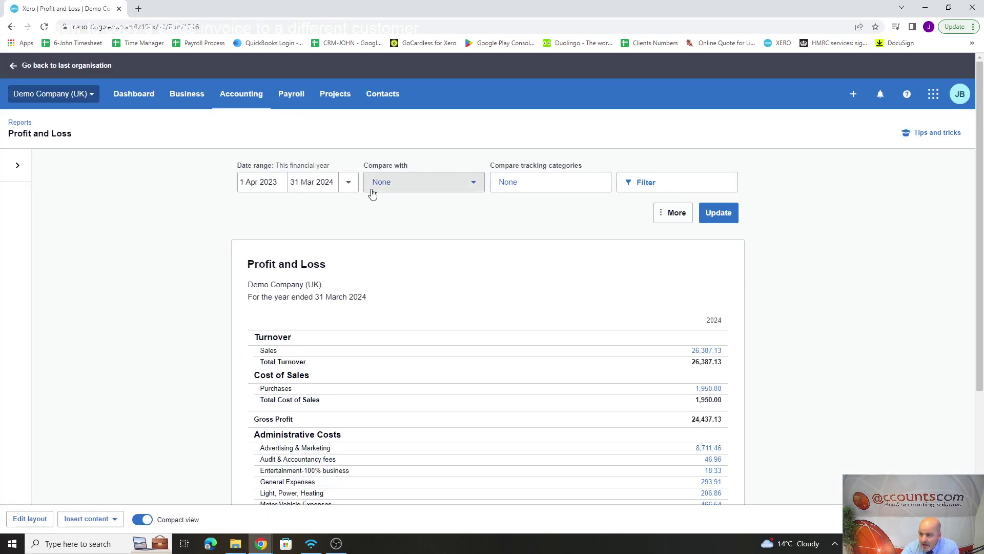
left_click(348, 183)
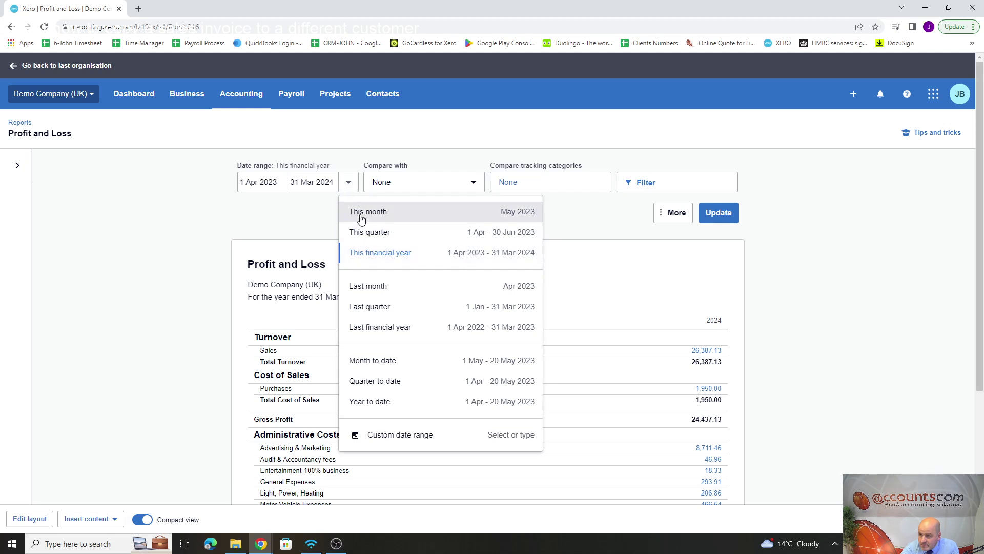
left_click(351, 212)
left_click(733, 218)
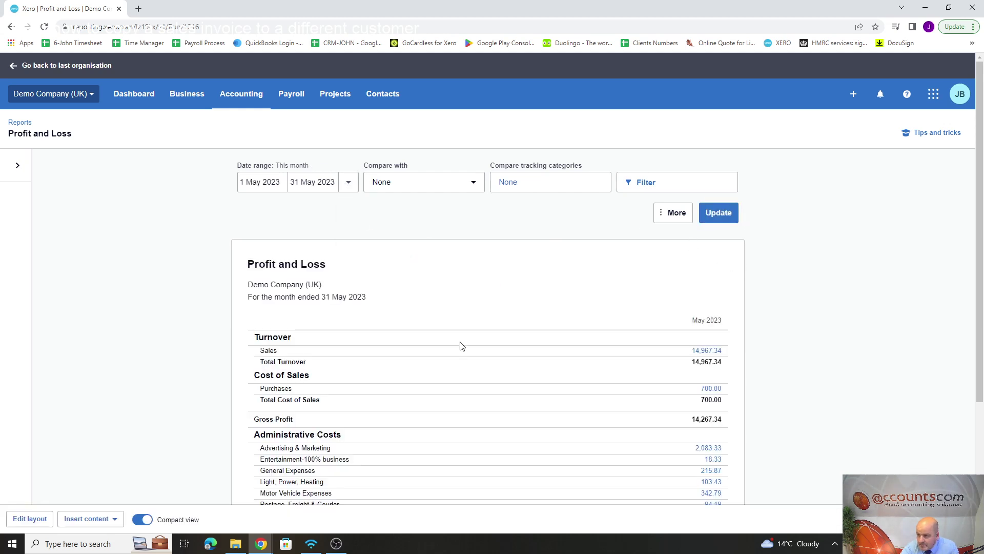
scroll(462, 346, "down", 3)
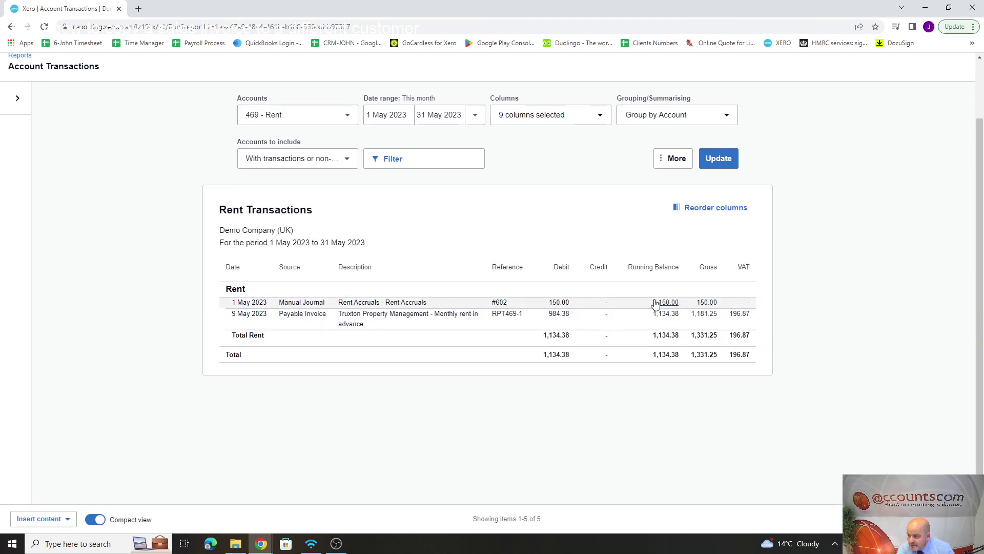
Rerun Rent account transactions for 1 May–30 Jun 2023 to show the reversal.
scroll(642, 297, "up", 2)
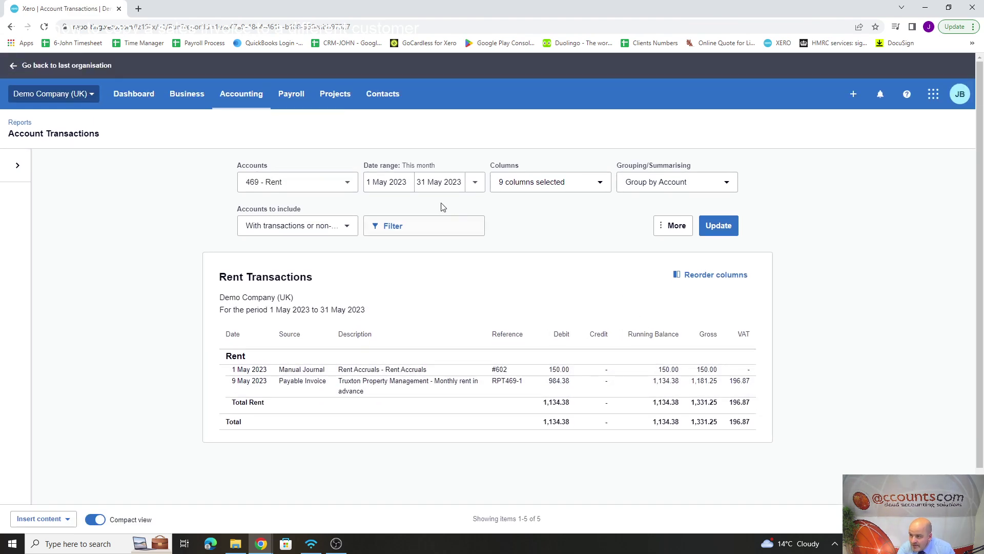
left_click(399, 183)
left_click(434, 212)
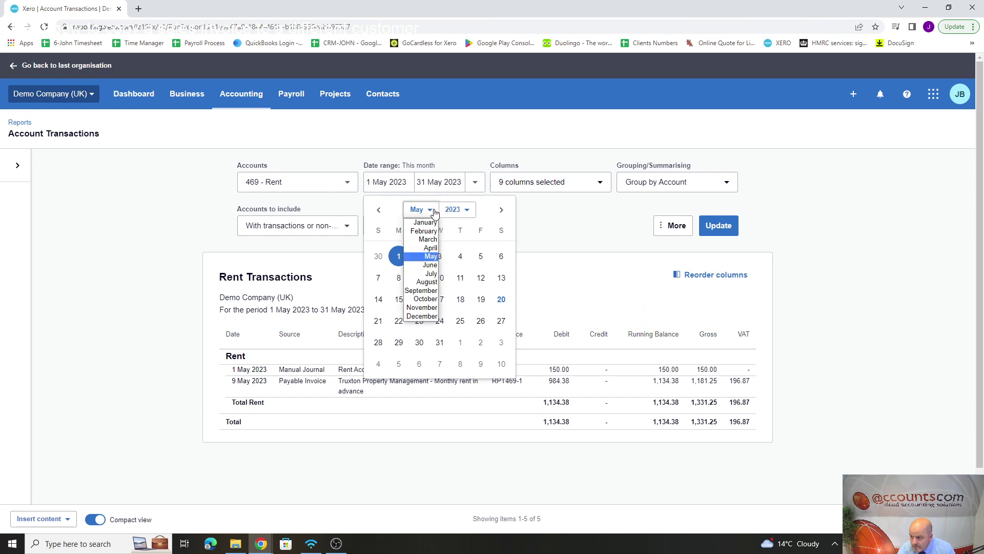
left_click(429, 265)
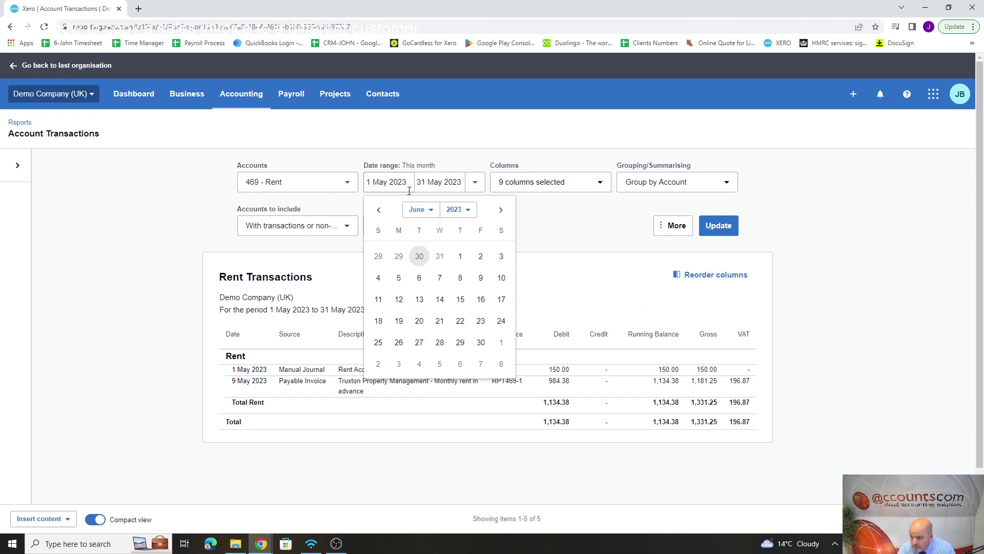
left_click(435, 184)
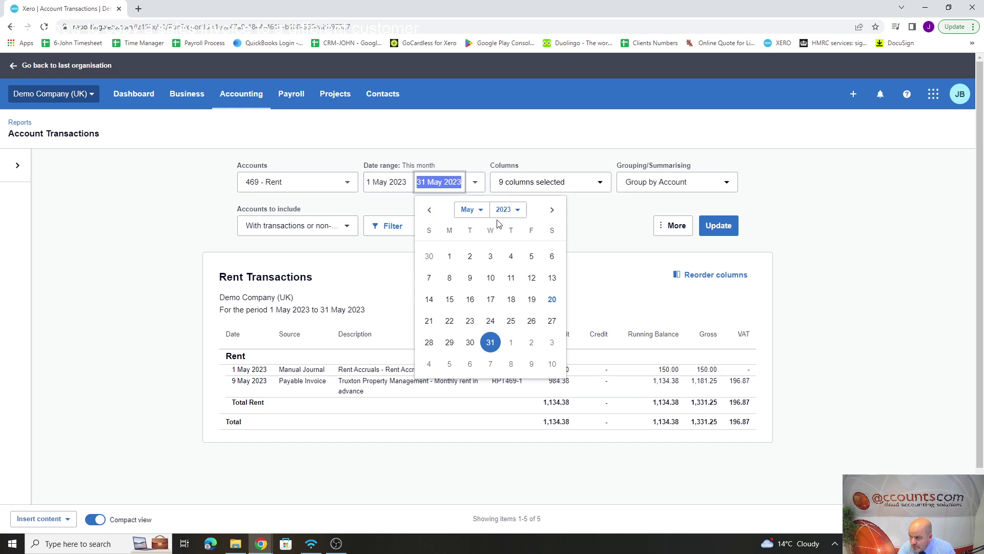
left_click(552, 209)
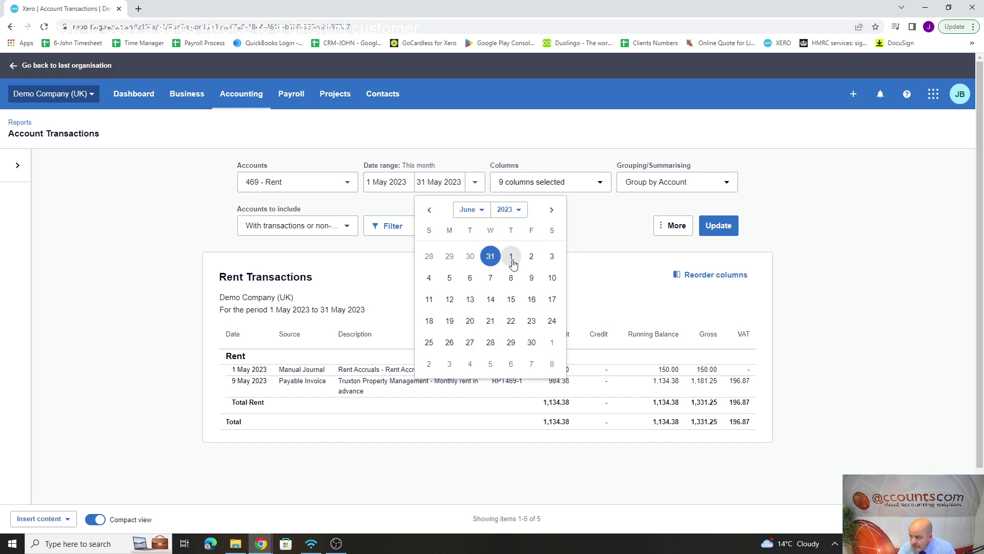
left_click(532, 342)
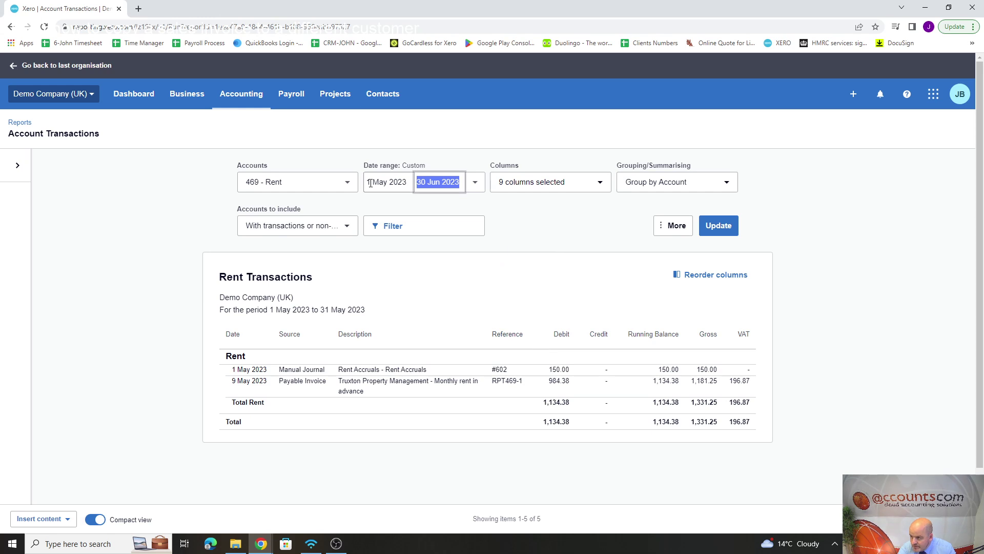
left_click(718, 225)
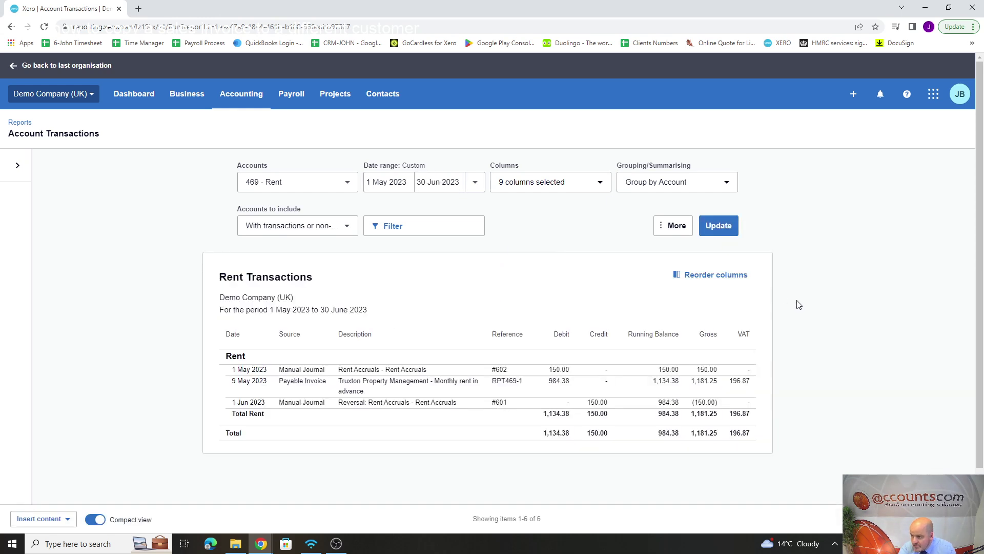
scroll(779, 305, "down", 1)
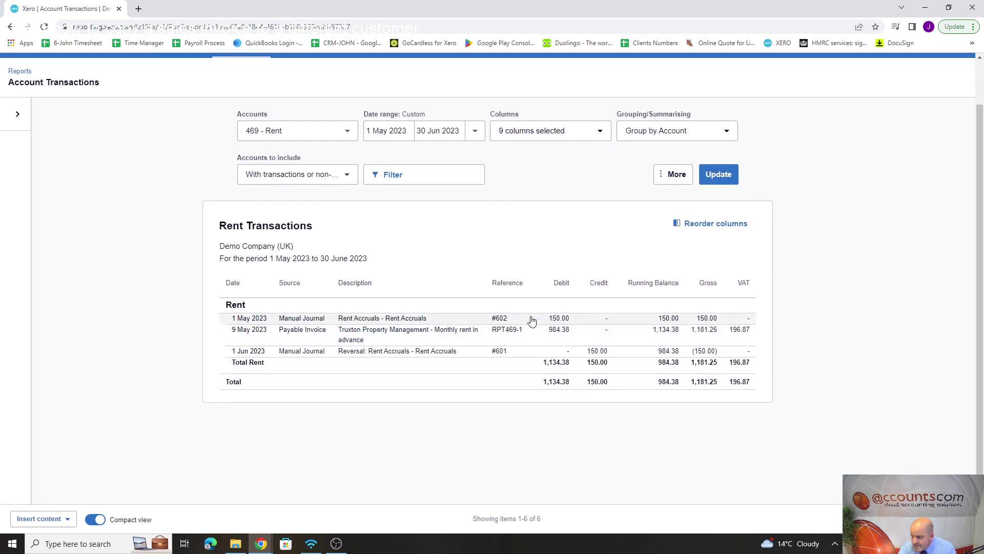